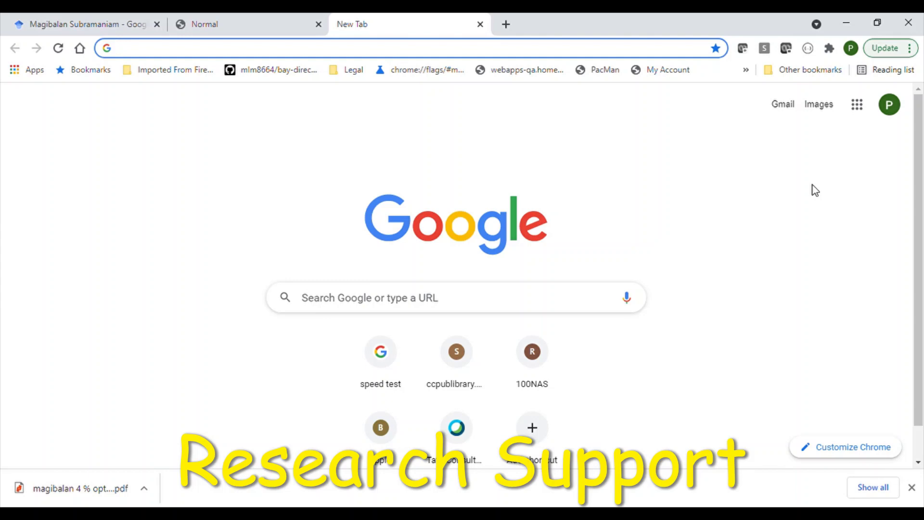
# - Google 'scopus' and open the official Scopus site from the results
pyautogui.click(566, 51)
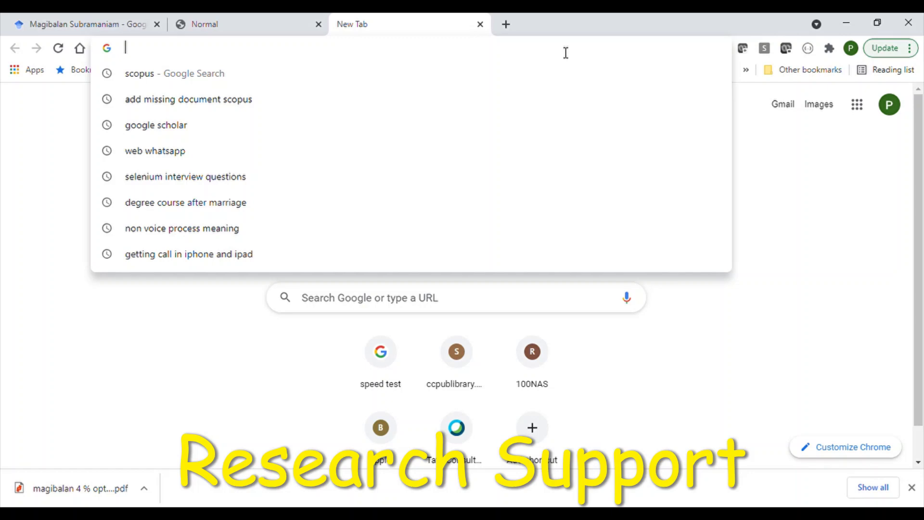
pyautogui.write('scopus')
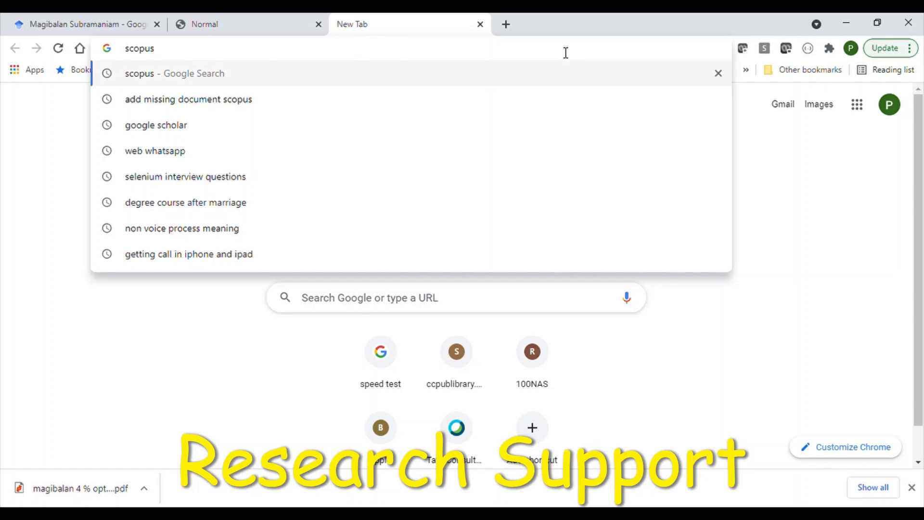
pyautogui.press('Return')
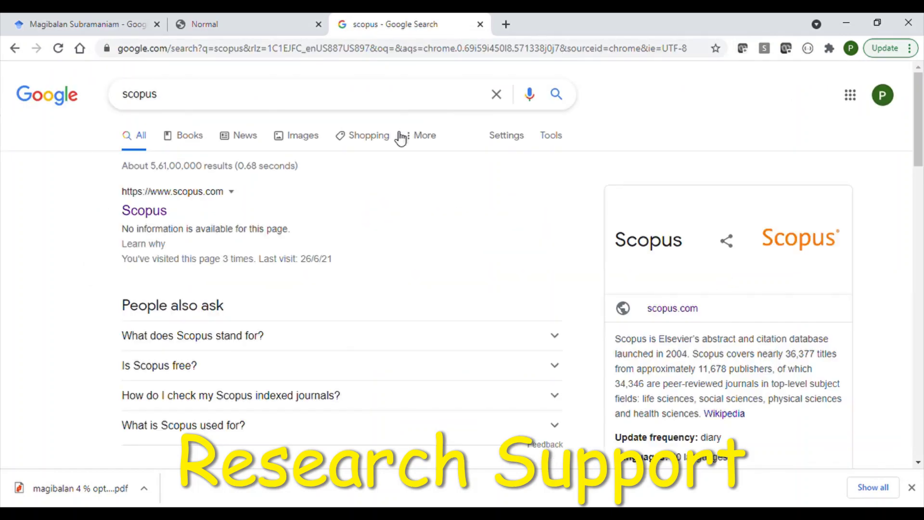
pyautogui.click(145, 216)
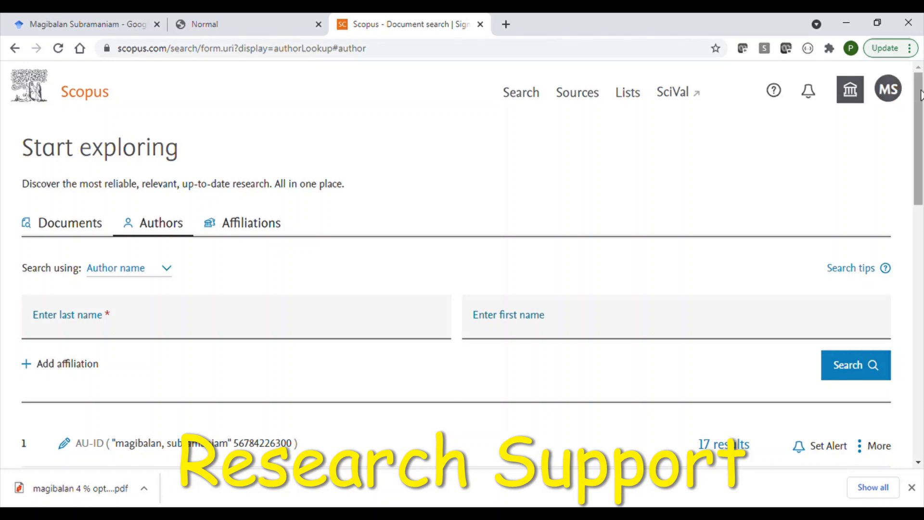
# - Open the author ID's '17 results' saved search and scroll through the listed documents
pyautogui.moveTo(920, 94); pyautogui.dragTo(922, 178)
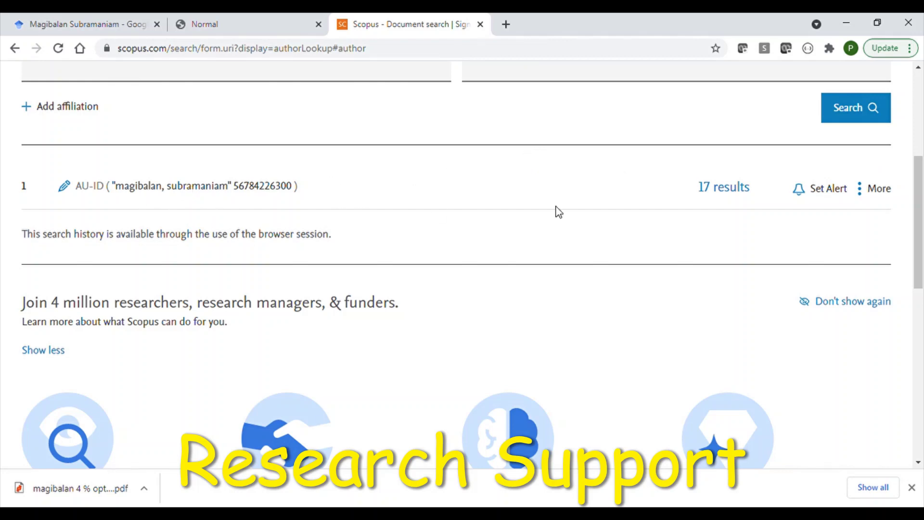
pyautogui.click(723, 187)
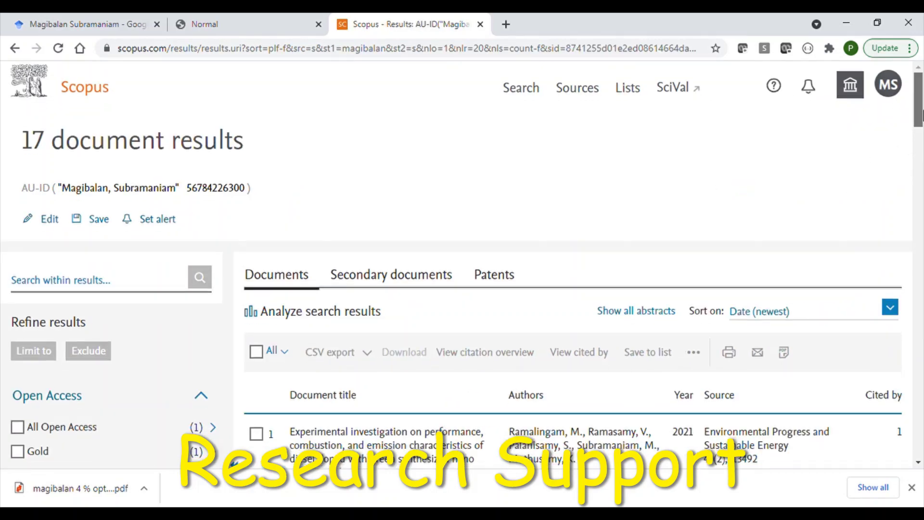
pyautogui.scroll(-5, 917, 151)
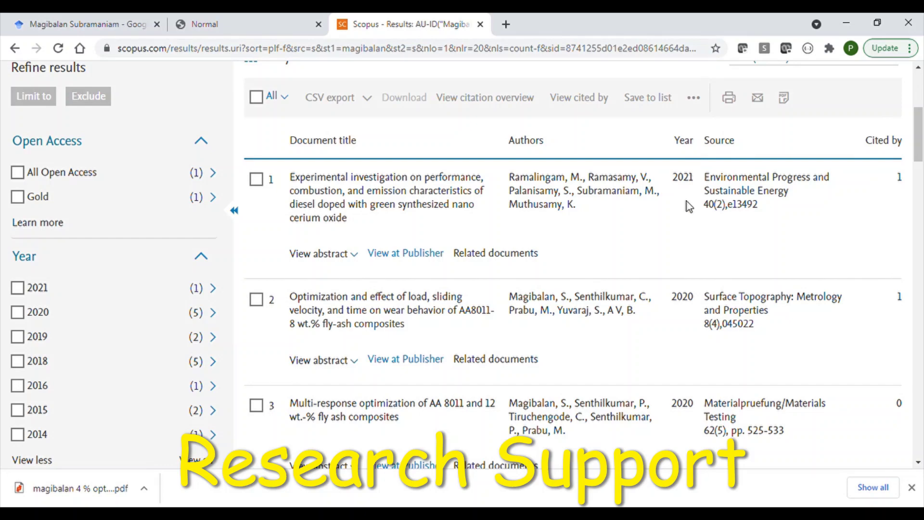
pyautogui.moveTo(916, 142)
pyautogui.mouseDown()
pyautogui.moveTo(921, 385)
pyautogui.moveTo(921, 104)
pyautogui.mouseUp()
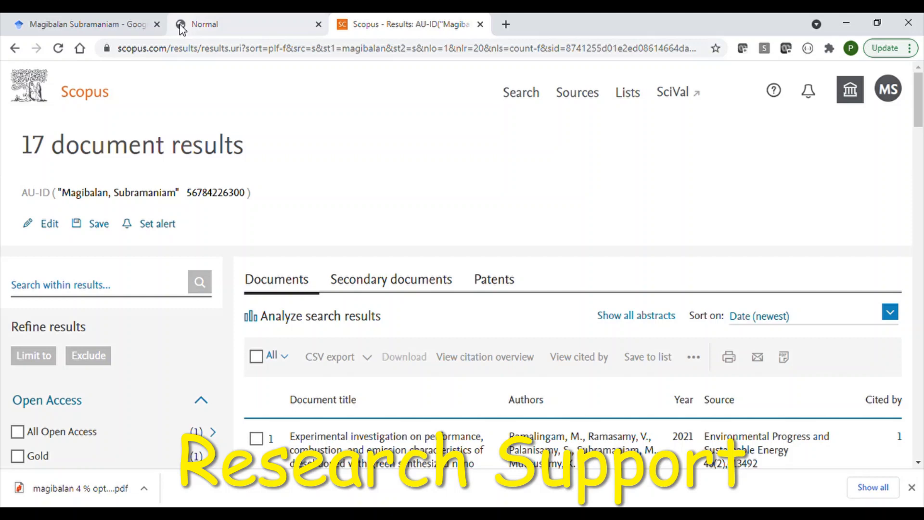
# - View the 2021 fly-ash composites paper's journal, volume, issue and page details in Google Scholar
pyautogui.click(102, 24)
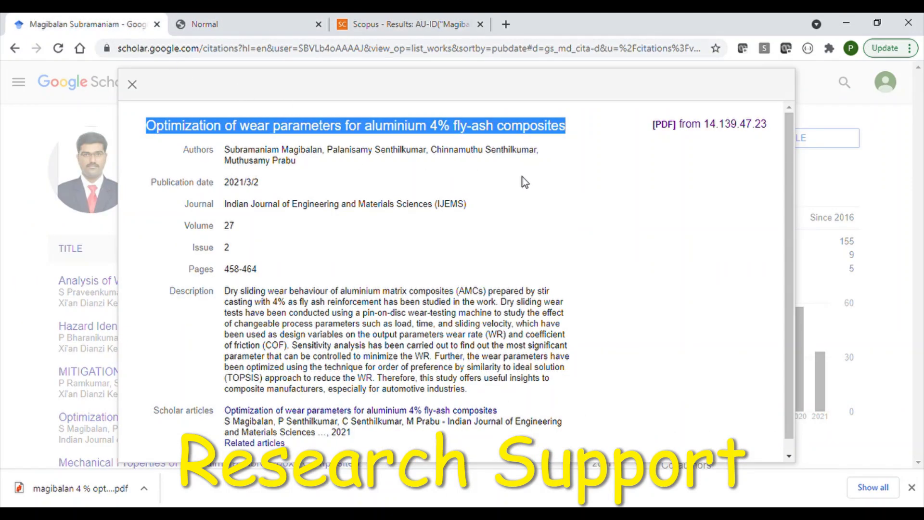
pyautogui.click(527, 177)
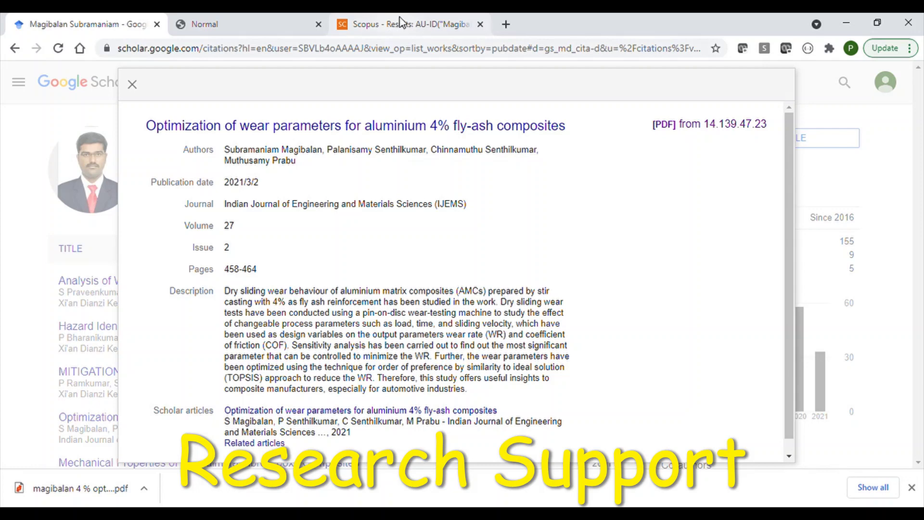
# - In a new tab, search Google for 'add missing document scopus'
pyautogui.click(510, 22)
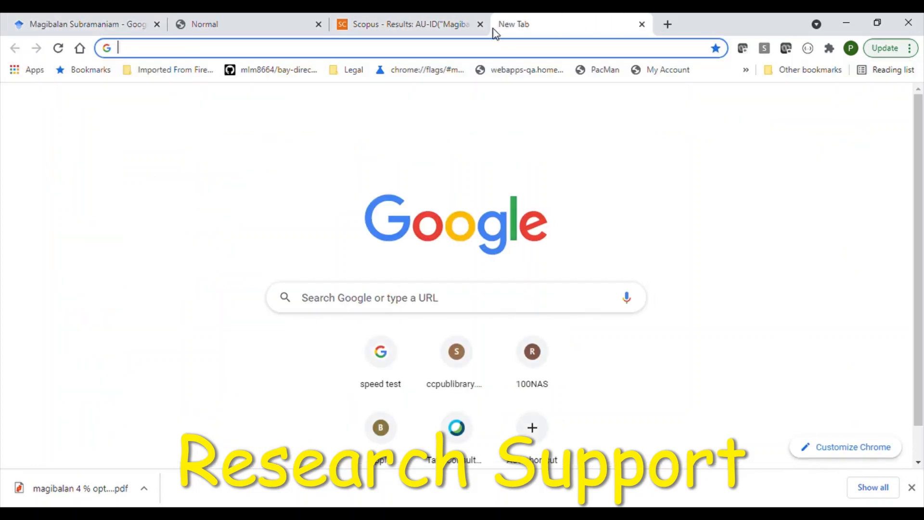
pyautogui.click(463, 48)
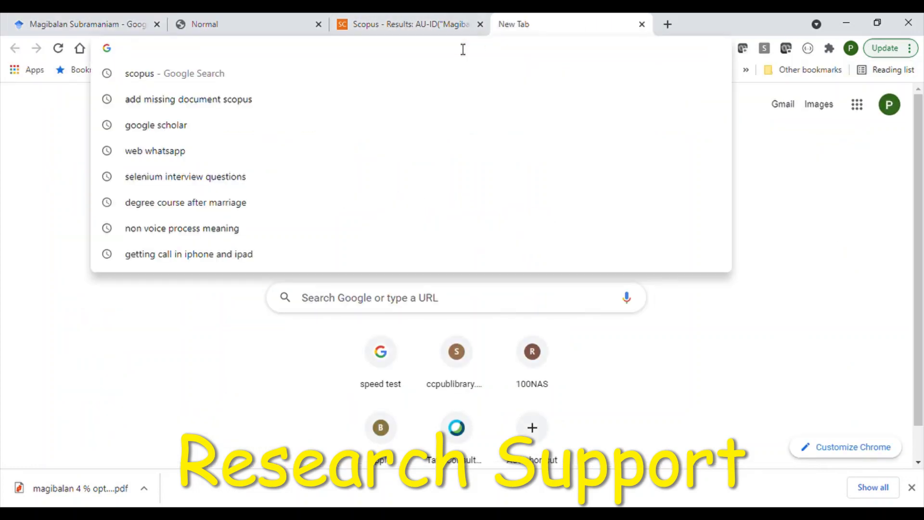
pyautogui.press('Down')
pyautogui.press('Down')
pyautogui.click(324, 98)
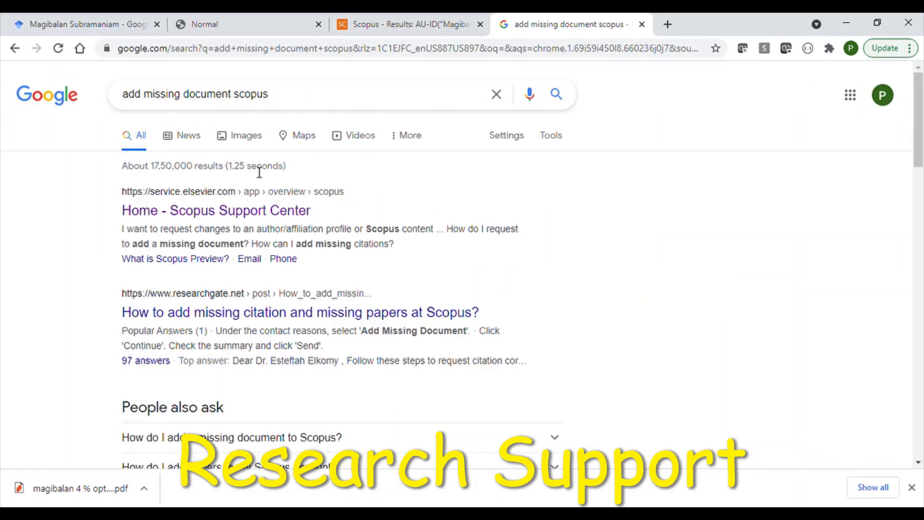
# - Follow the 'How do I request to add a missing document?' FAQ to its web form link
pyautogui.click(144, 220)
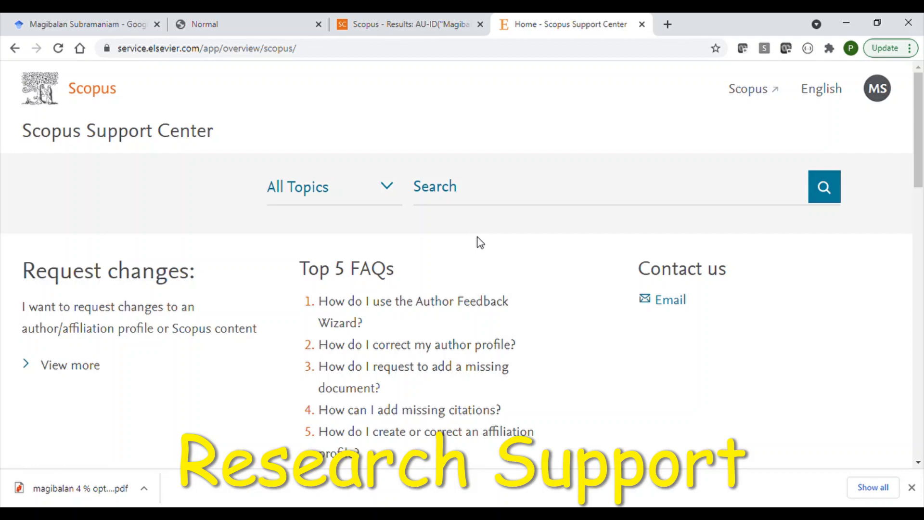
pyautogui.click(405, 373)
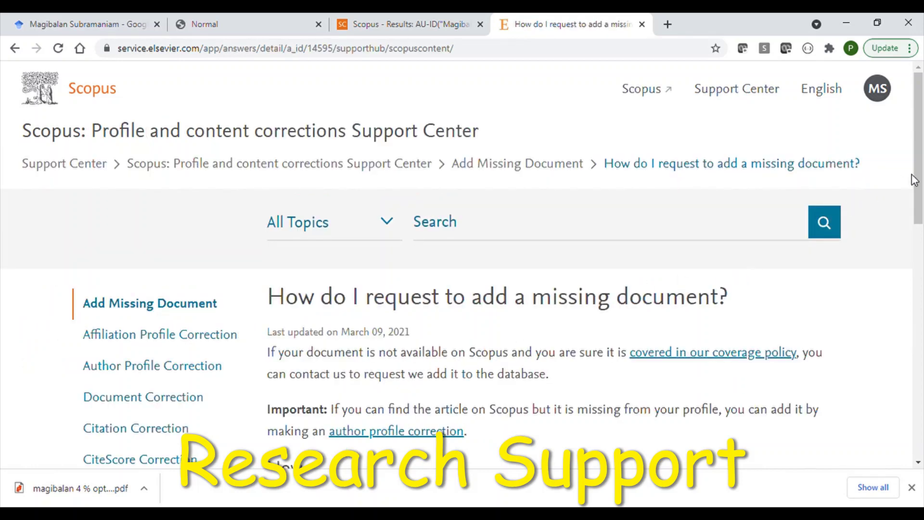
pyautogui.moveTo(919, 181); pyautogui.dragTo(919, 223)
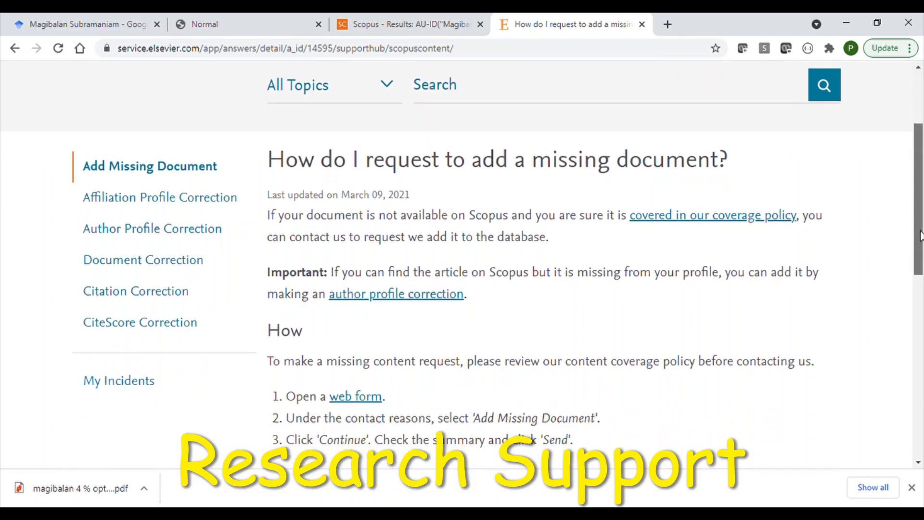
pyautogui.moveTo(919, 223); pyautogui.dragTo(919, 251)
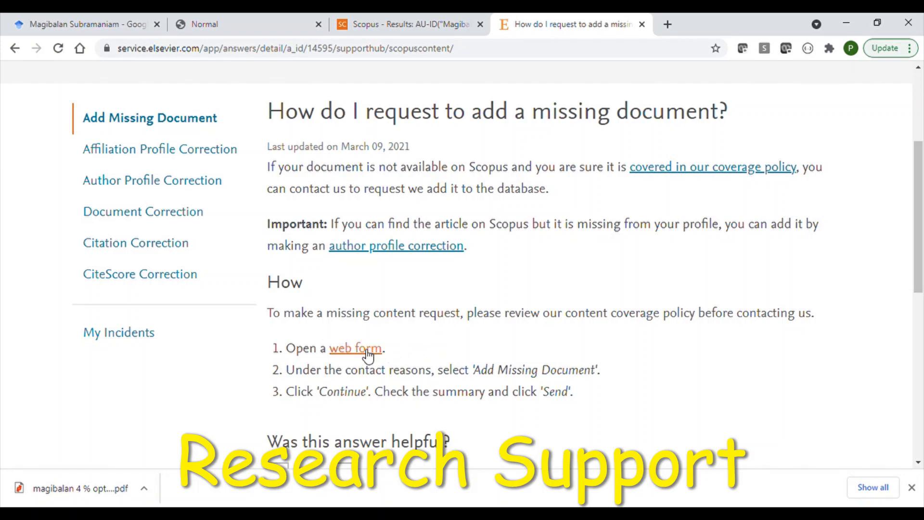
pyautogui.click(367, 353)
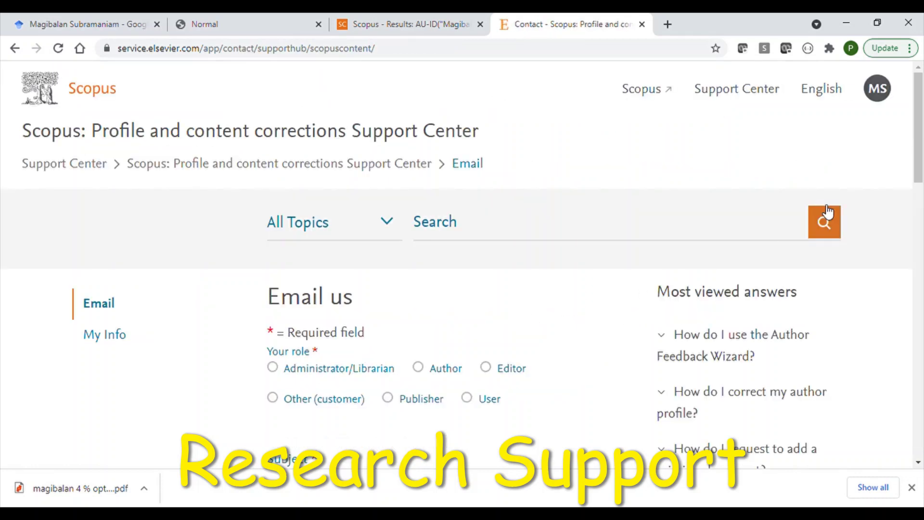
# - Set role to Author, contact reason to Add Missing Document, and fill the subject
pyautogui.moveTo(921, 162); pyautogui.dragTo(922, 195)
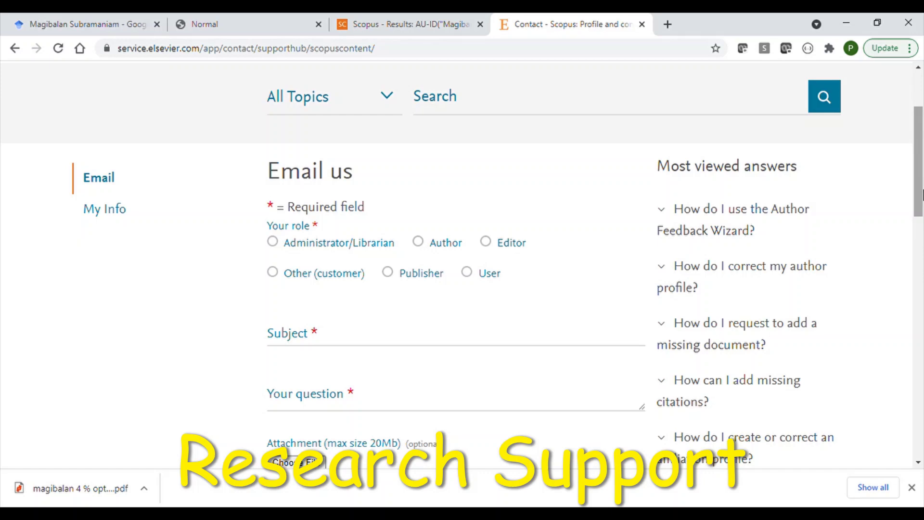
pyautogui.click(414, 242)
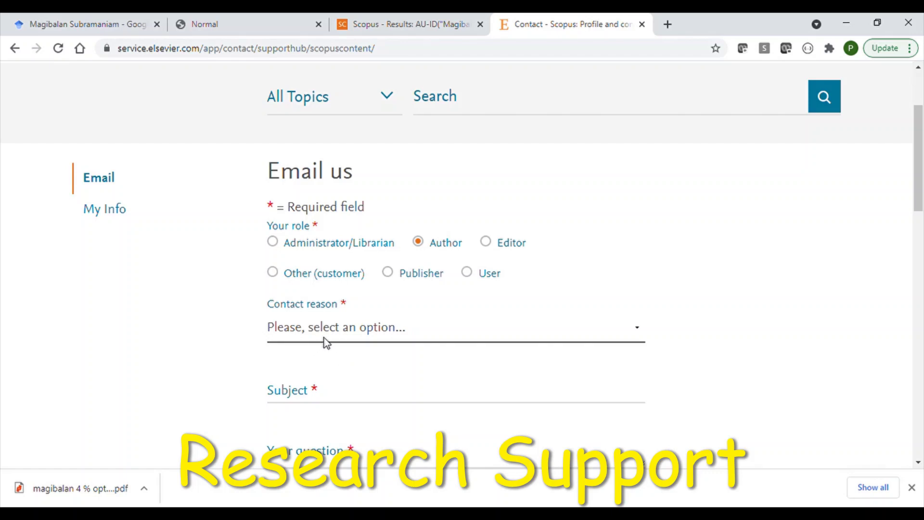
pyautogui.click(499, 335)
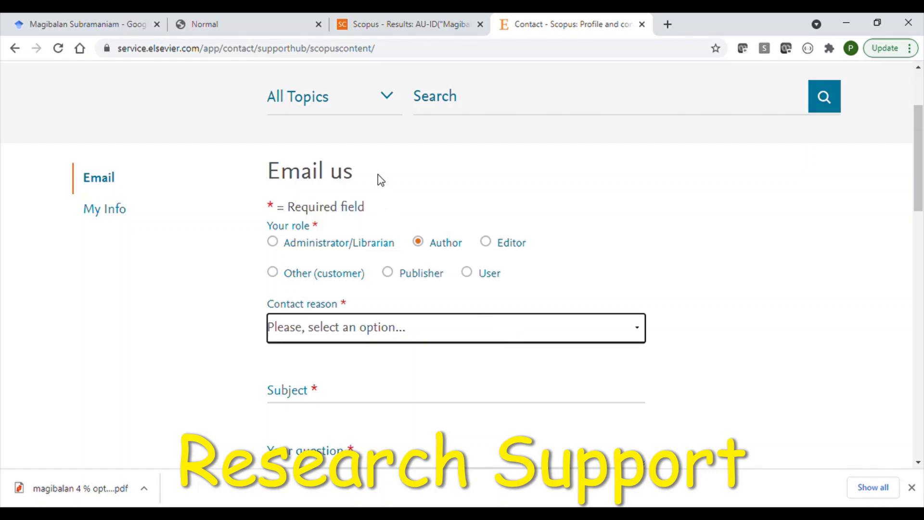
pyautogui.press('Down')
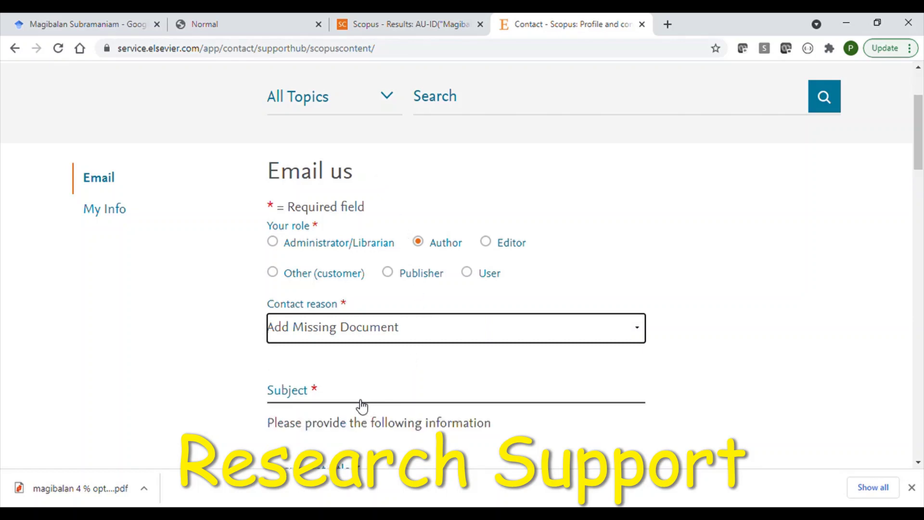
pyautogui.click(361, 402)
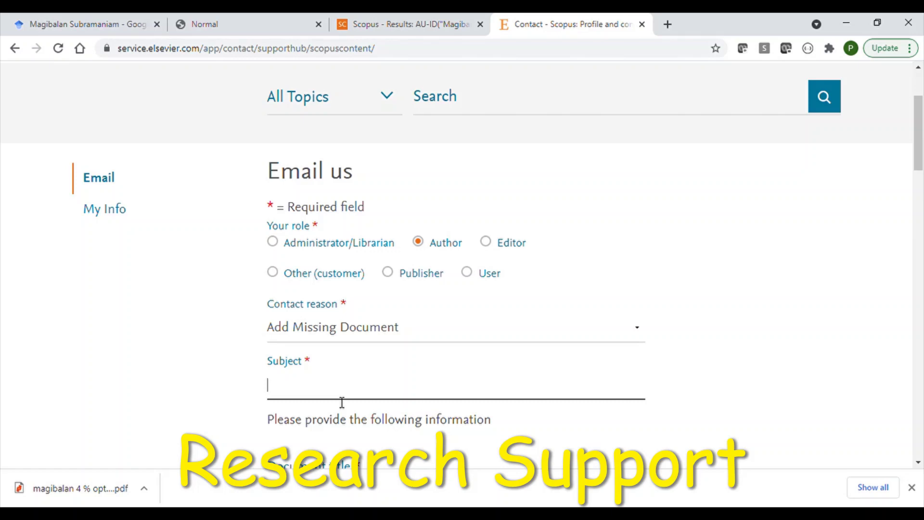
pyautogui.write('T')
pyautogui.click(310, 422)
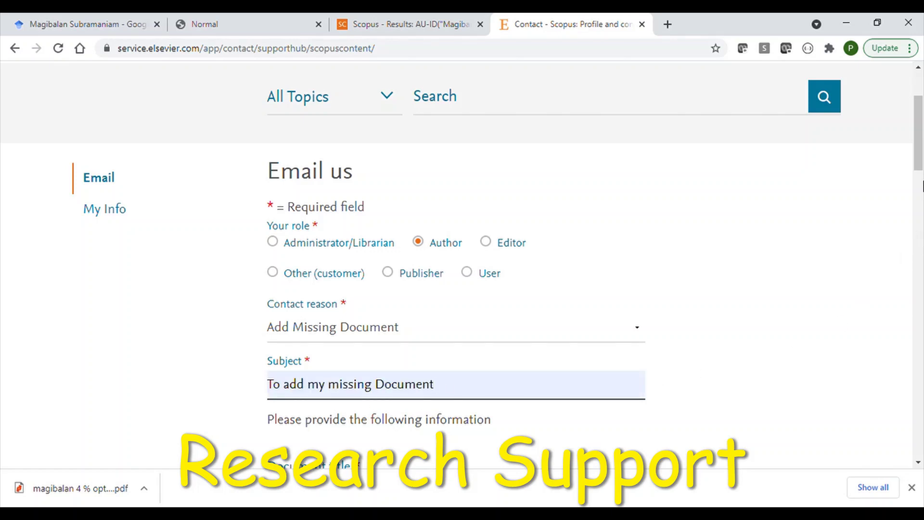
# - Paste the paper's title as document title and set document type to Article
pyautogui.scroll(-4, 922, 145)
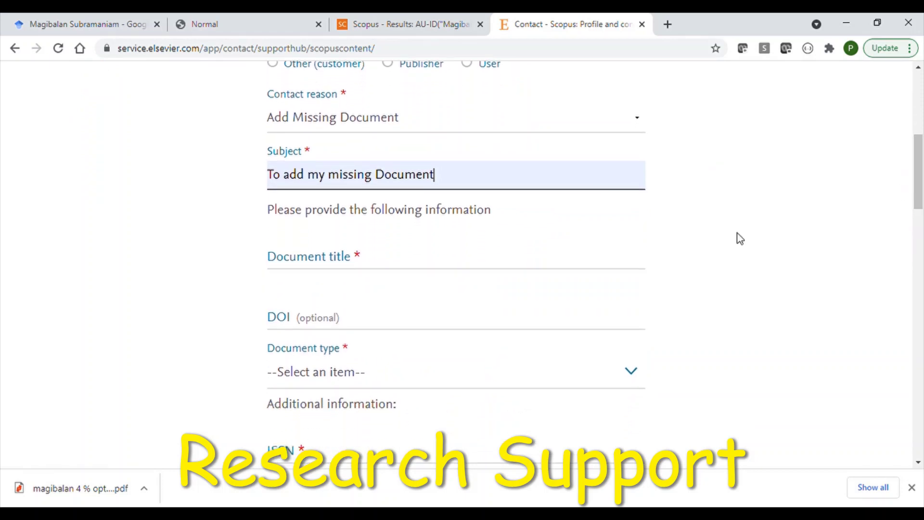
pyautogui.click(365, 260)
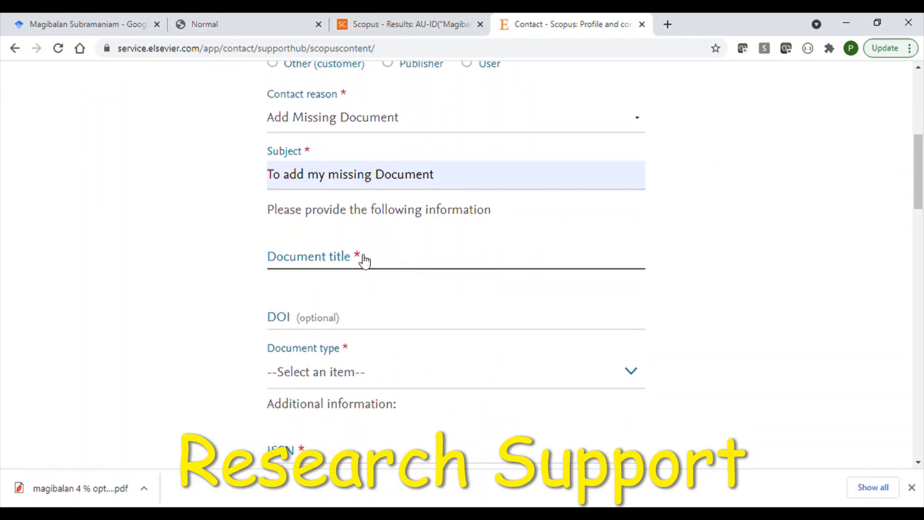
pyautogui.write('Optimization of wear parameters for aluminium 4% fly-ash composites')
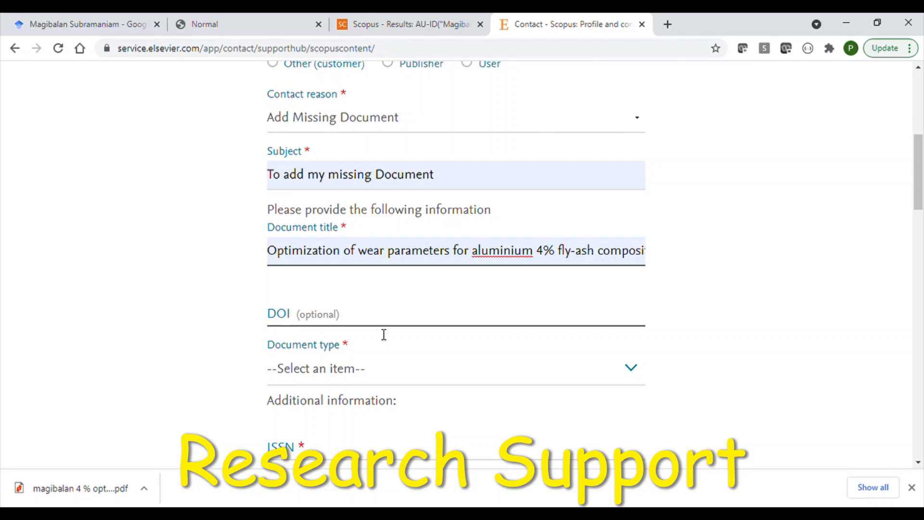
pyautogui.click(392, 371)
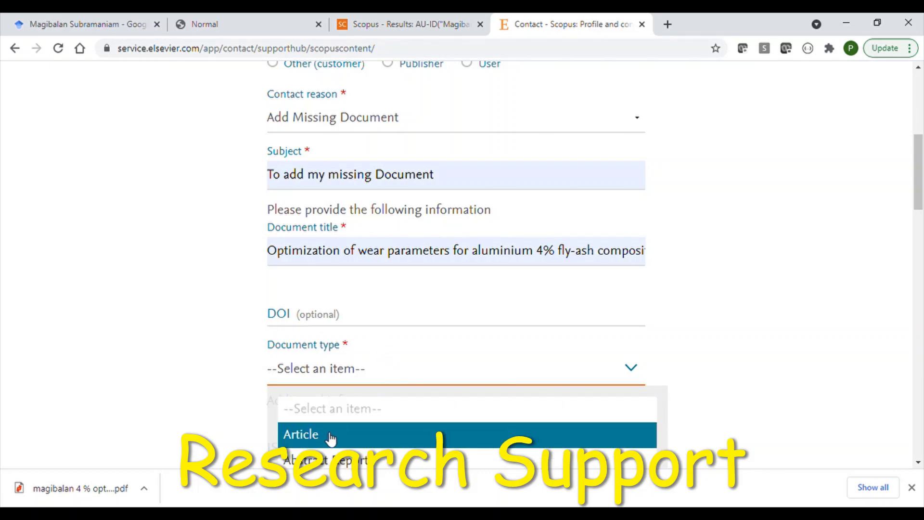
pyautogui.click(328, 437)
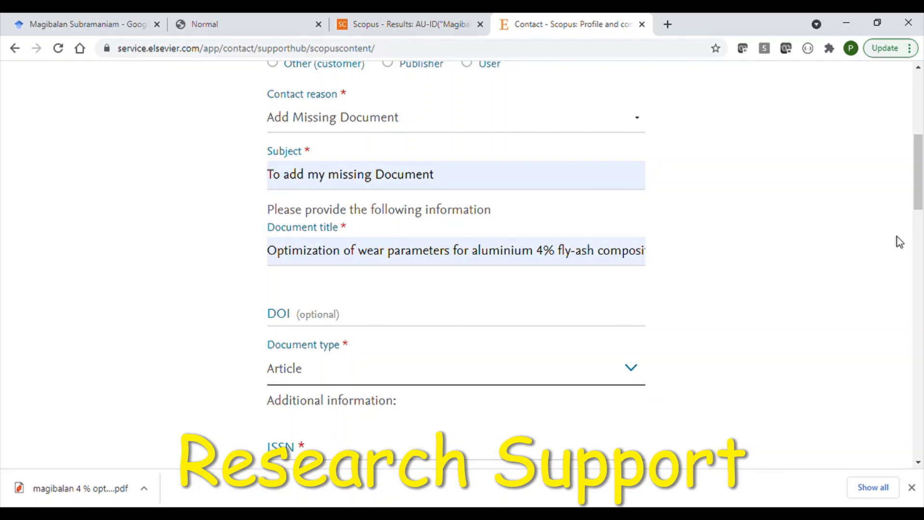
# - Enter ISSN 0975-1017 and online publication date 02/03/2021
pyautogui.moveTo(919, 210); pyautogui.dragTo(920, 274)
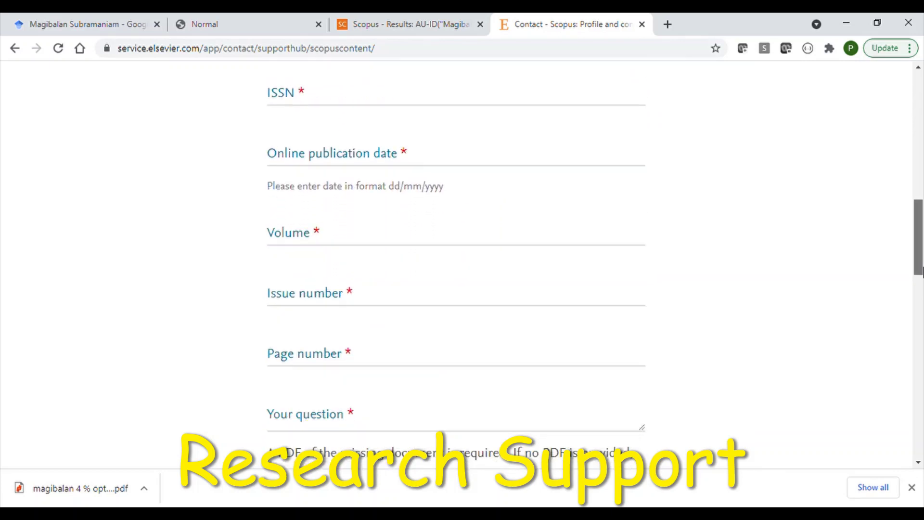
pyautogui.click(450, 100)
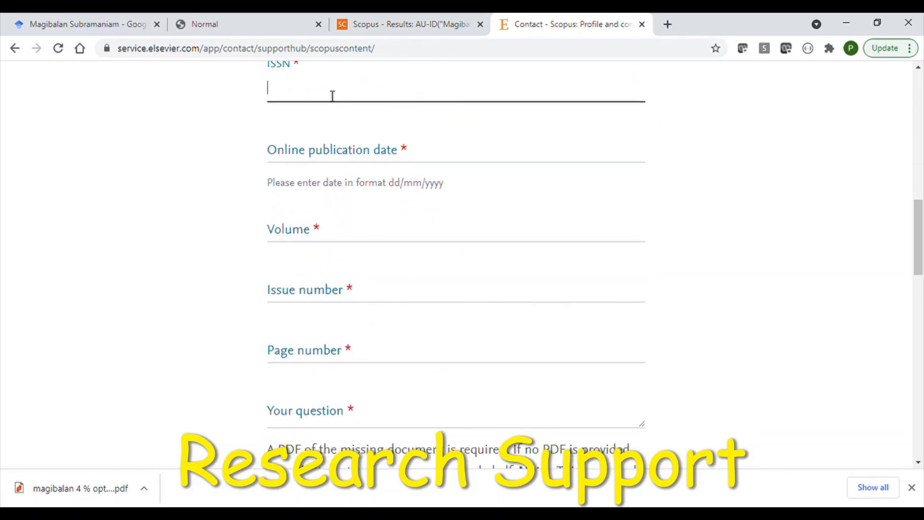
pyautogui.click(292, 122)
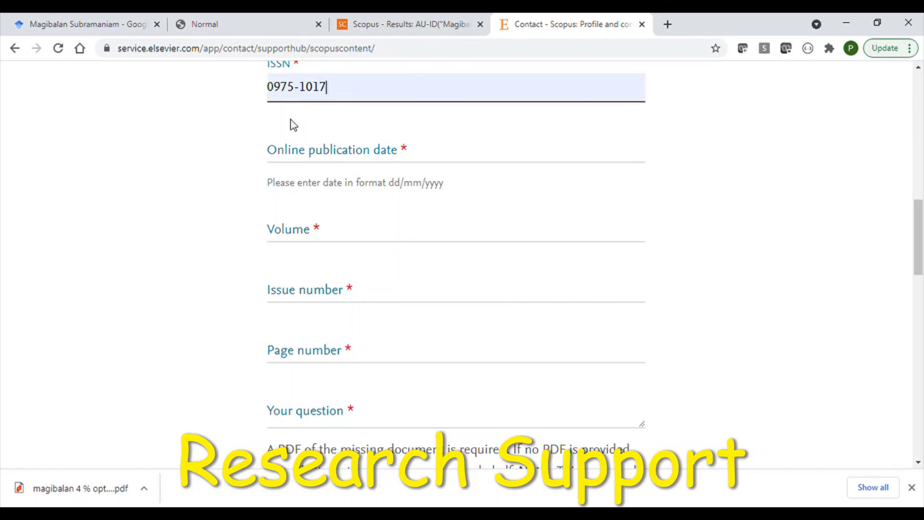
pyautogui.click(300, 157)
pyautogui.click(301, 160)
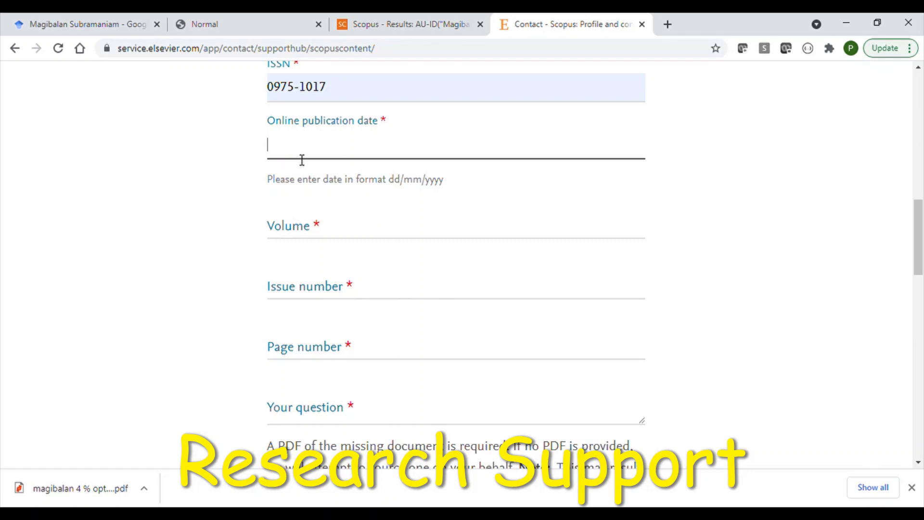
pyautogui.write('02/03/2021')
pyautogui.click(289, 181)
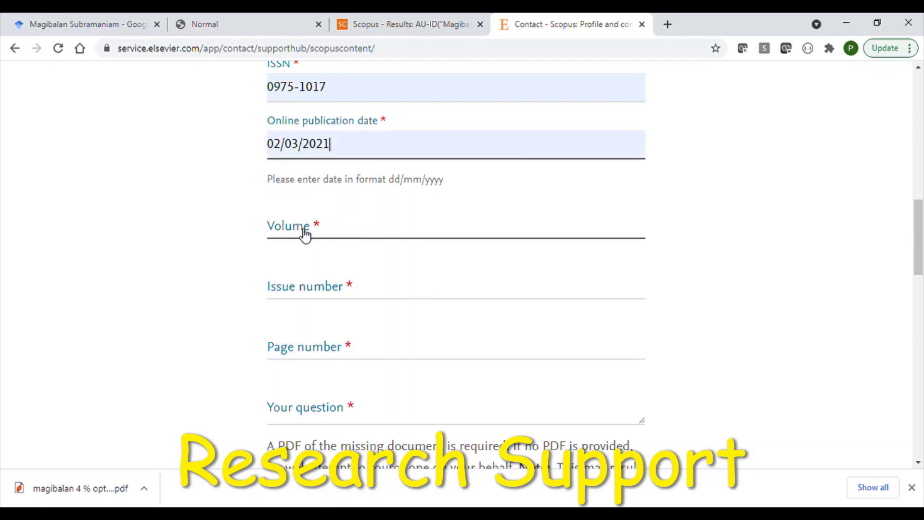
# - Enter volume 27, issue 2 and pages 458-464
pyautogui.click(305, 234)
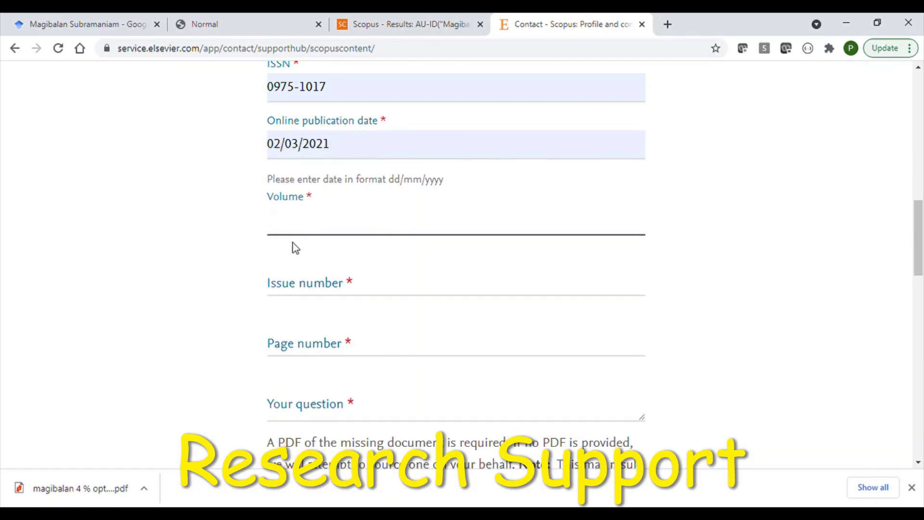
pyautogui.write('27')
pyautogui.click(295, 288)
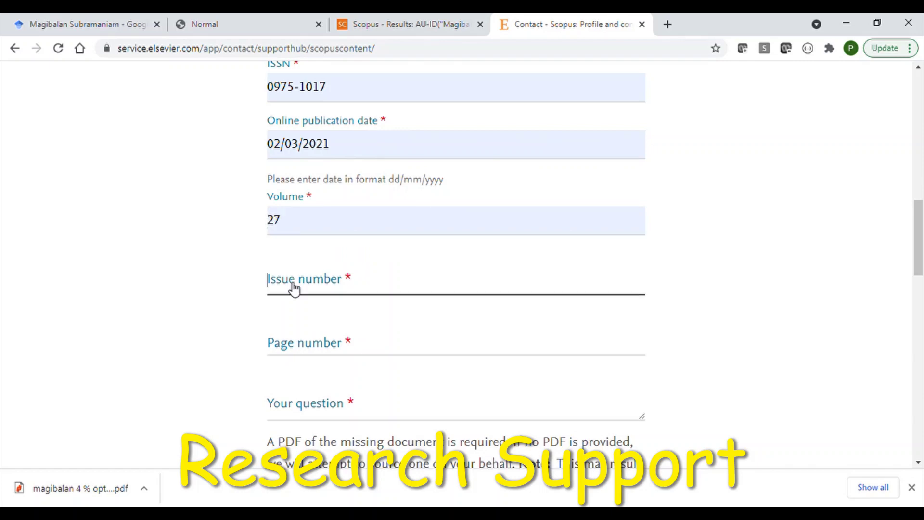
pyautogui.write('2')
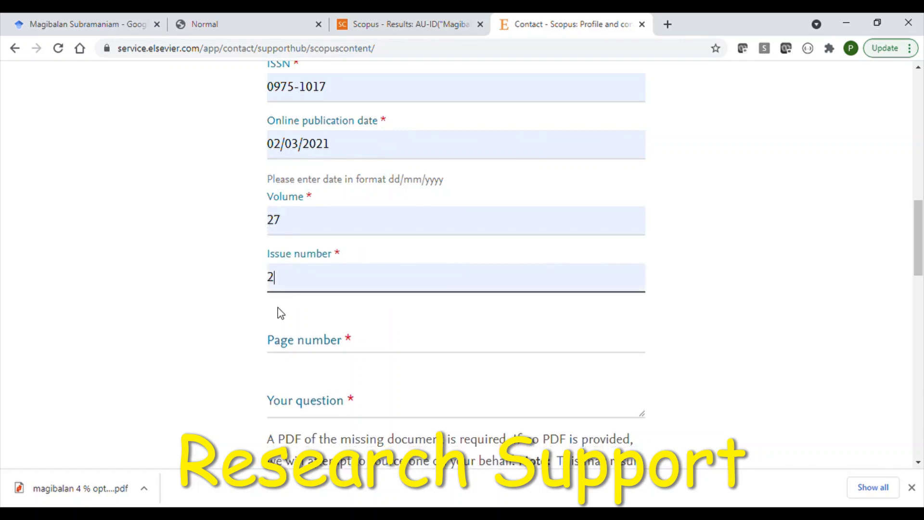
pyautogui.doubleClick(284, 350)
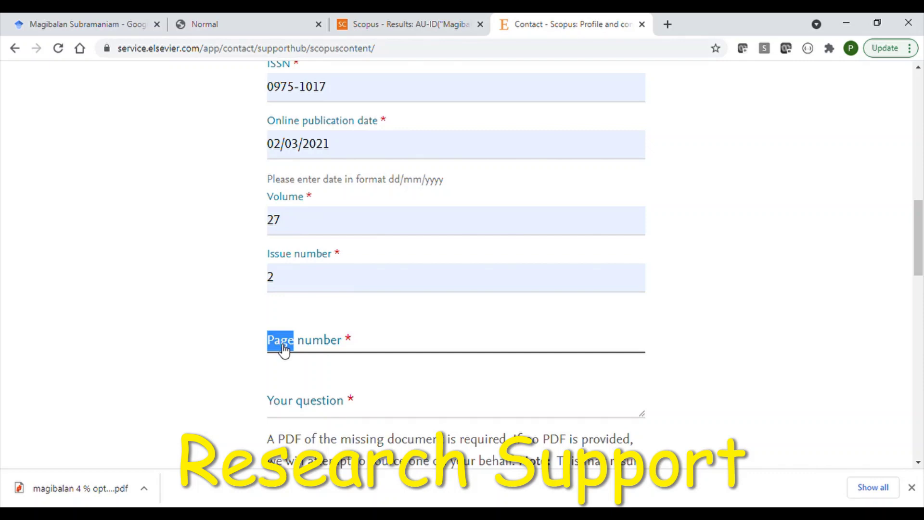
pyautogui.click(356, 341)
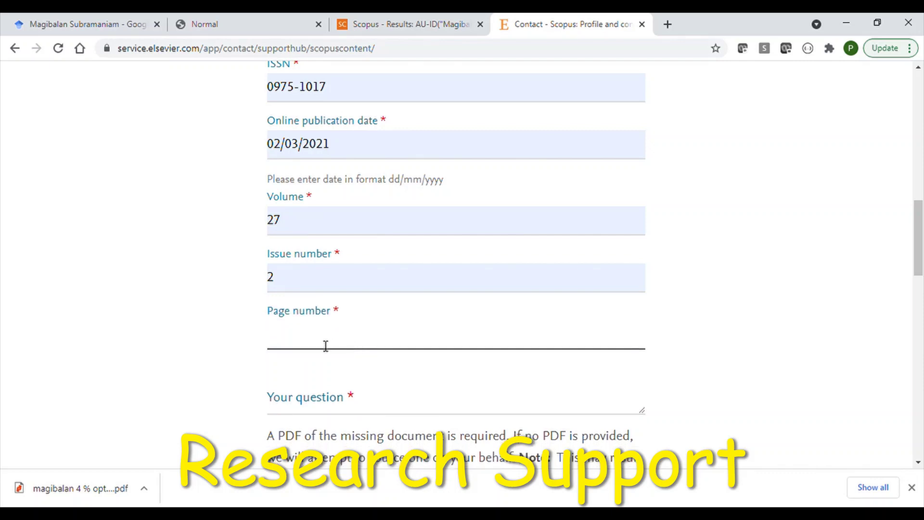
pyautogui.write('458-464')
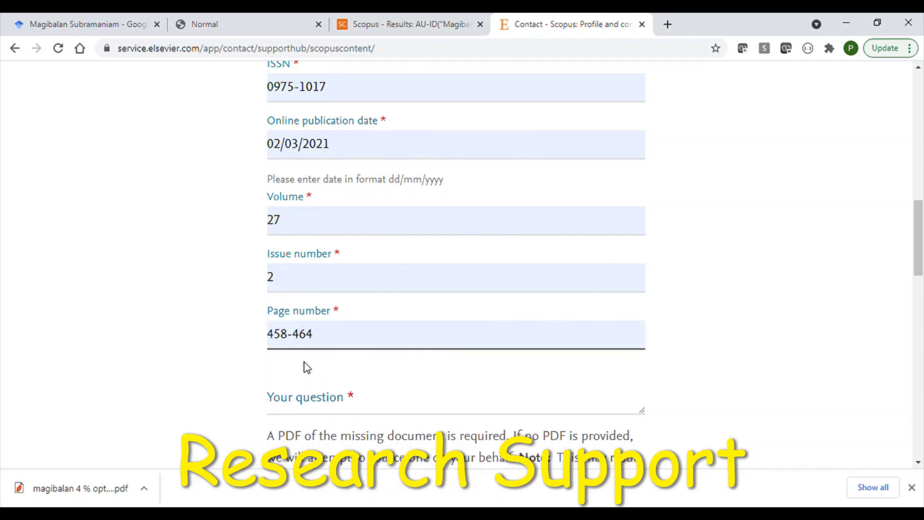
pyautogui.click(291, 401)
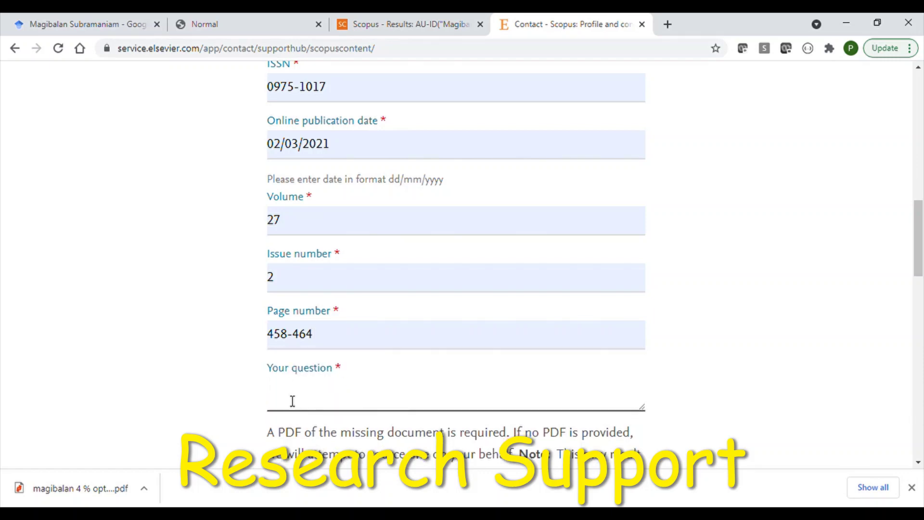
# - Type the question about updating published paper details, fixing typos and capitalising Scopus
pyautogui.write('I')
pyautogui.write(' need')
pyautogui.write(' to')
pyautogui.write('upday')
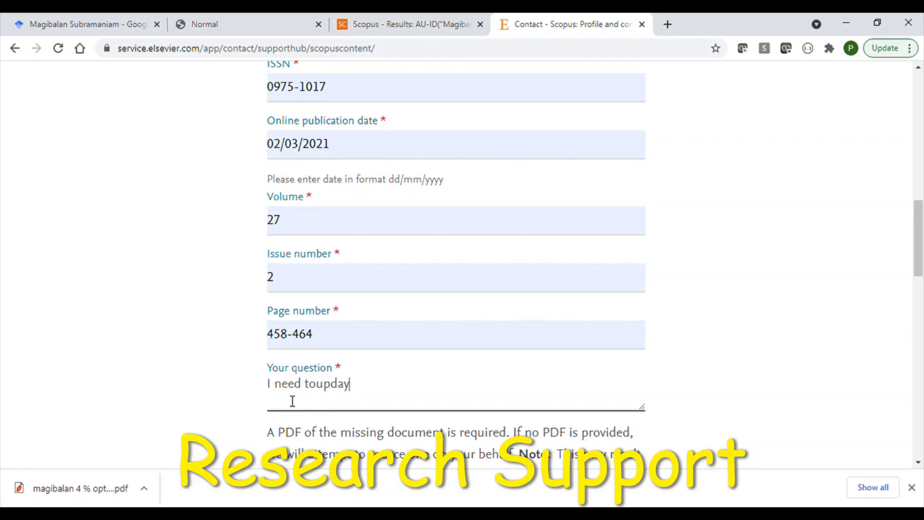
pyautogui.press('BackSpace')
pyautogui.write('te')
pyautogui.click(321, 390)
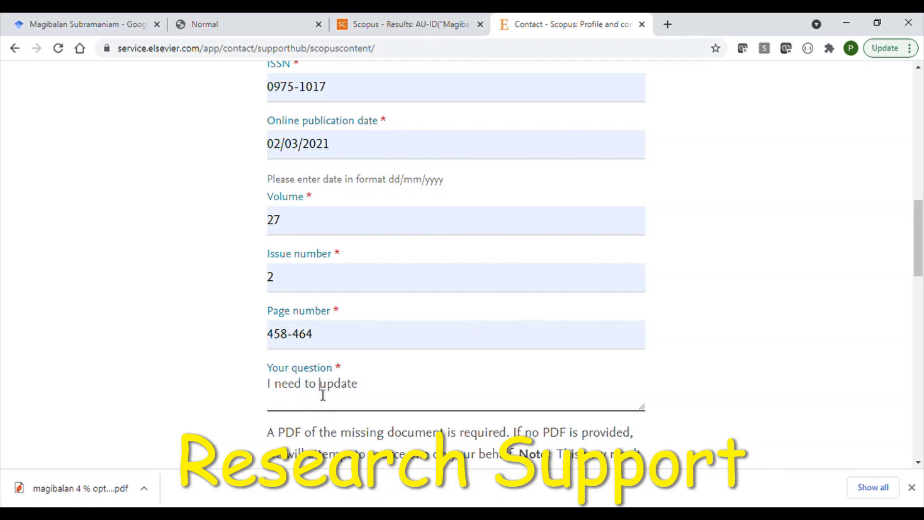
pyautogui.click(388, 393)
pyautogui.write('the')
pyautogui.write('pub')
pyautogui.write('lished ')
pyautogui.write('pap')
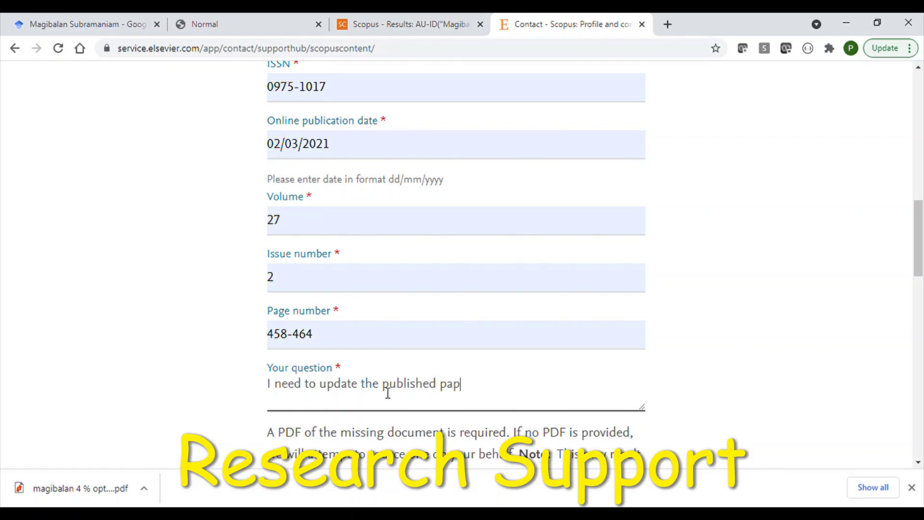
pyautogui.write('erdet')
pyautogui.write('ails')
pyautogui.write('to')
pyautogui.write('sco')
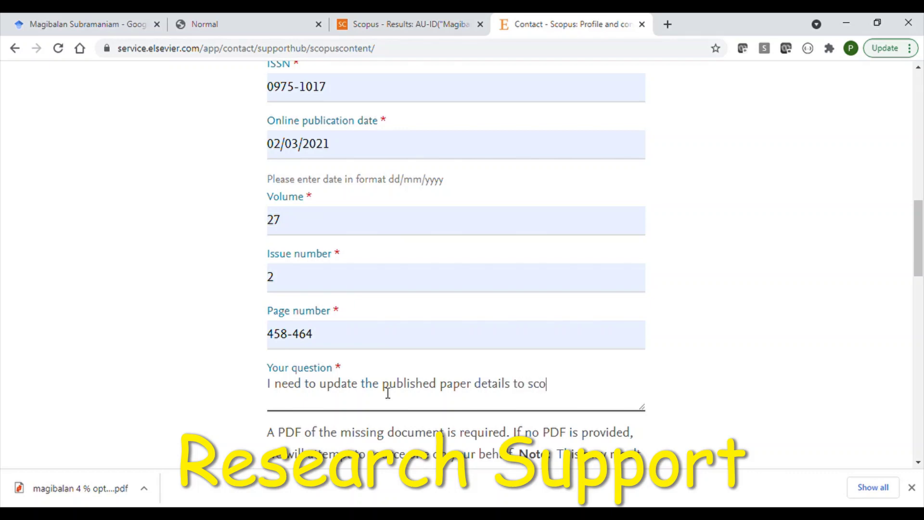
pyautogui.write('pus ')
pyautogui.write('inde')
pyautogui.write('x')
pyautogui.press('BackSpace')
pyautogui.write('x')
pyautogui.write(' j')
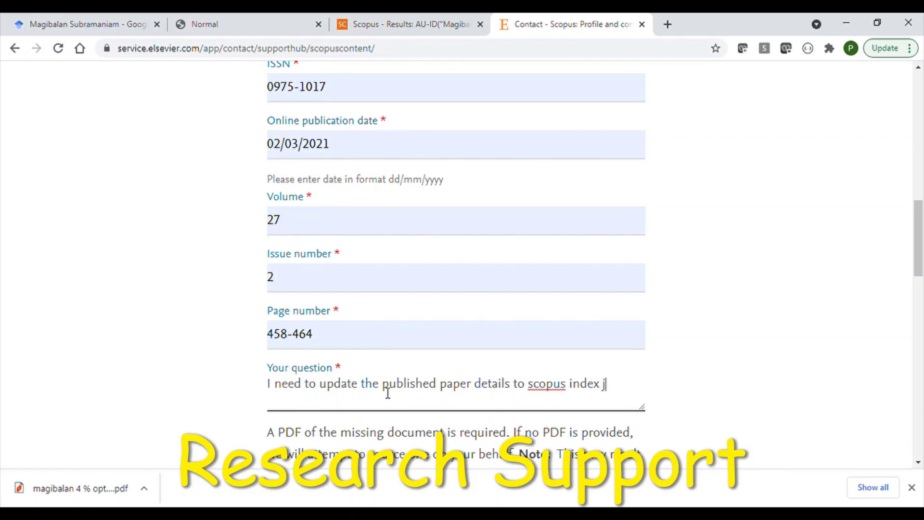
pyautogui.write('ournal')
pyautogui.click(539, 392)
pyautogui.press('BackSpace')
pyautogui.write('S')
pyautogui.click(564, 405)
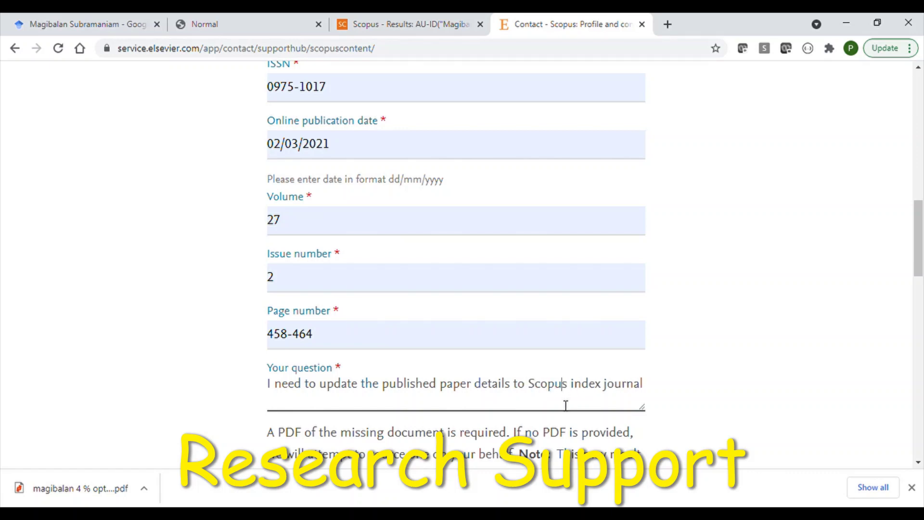
# - Attach 'magibalan 4 % optimization.pdf' and check it against the open article PDF
pyautogui.moveTo(923, 260); pyautogui.dragTo(923, 303)
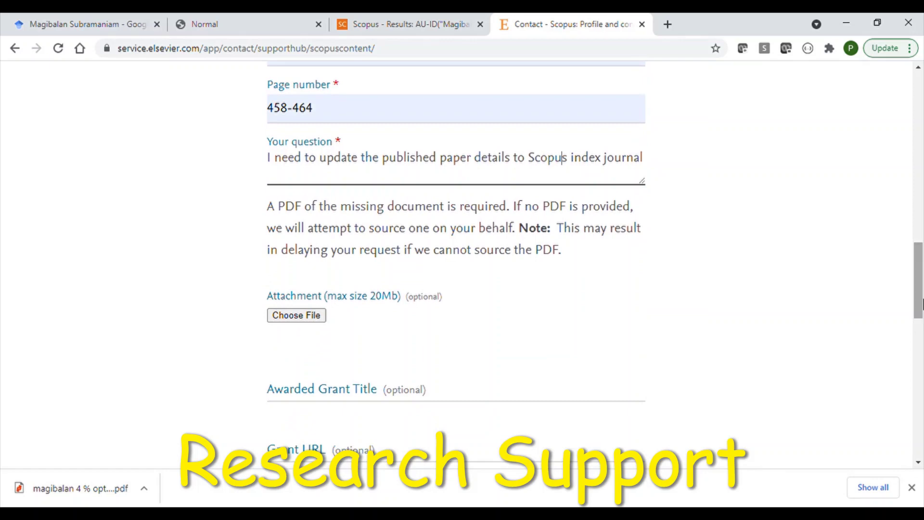
pyautogui.click(309, 319)
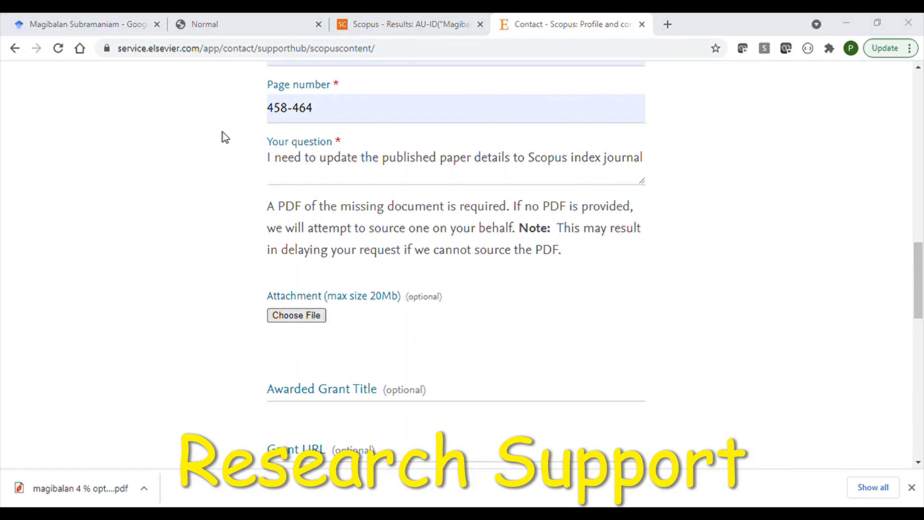
pyautogui.doubleClick(339, 324)
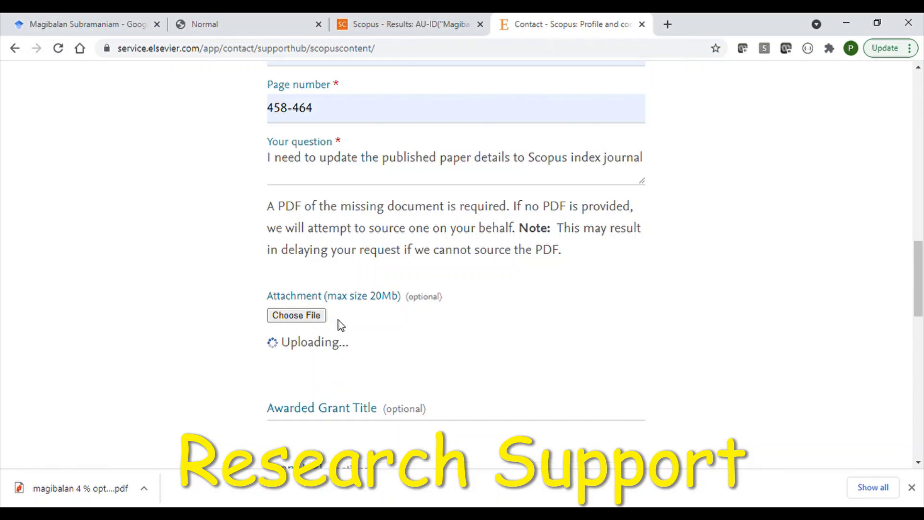
pyautogui.click(210, 23)
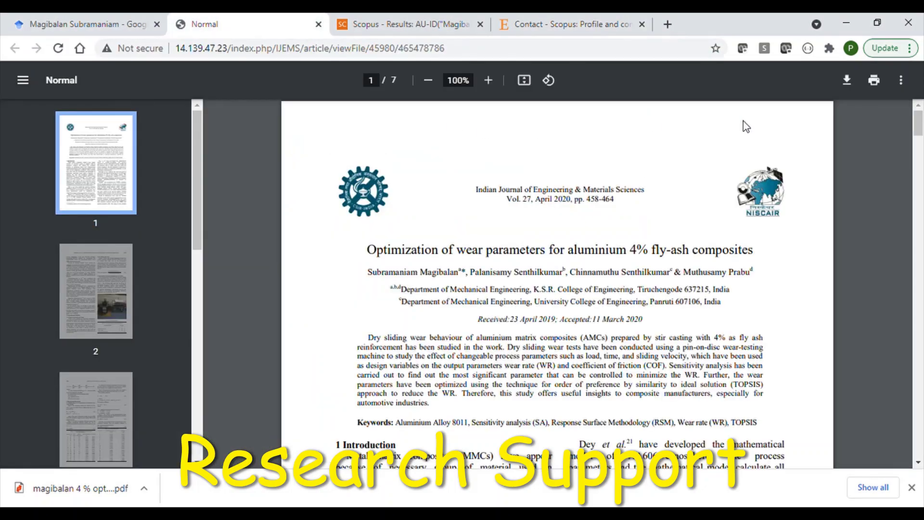
pyautogui.moveTo(917, 126); pyautogui.dragTo(921, 378)
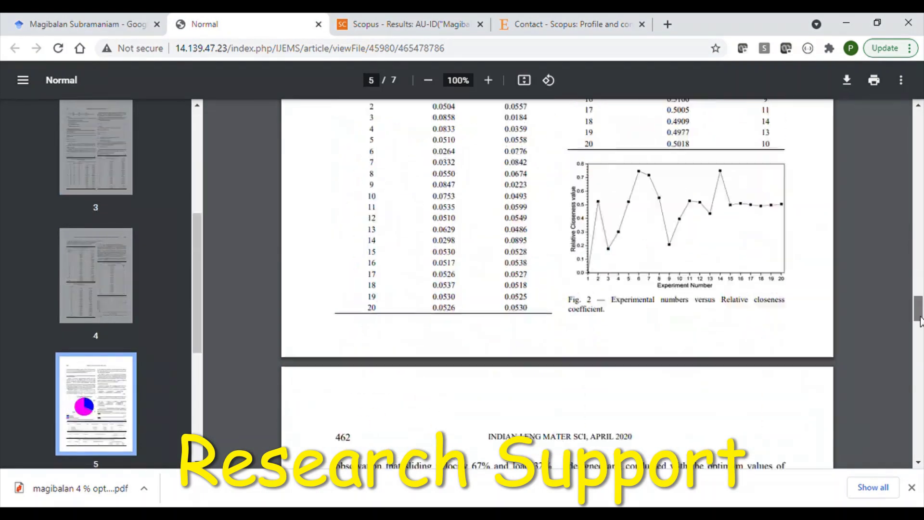
pyautogui.click(562, 19)
pyautogui.click(921, 198)
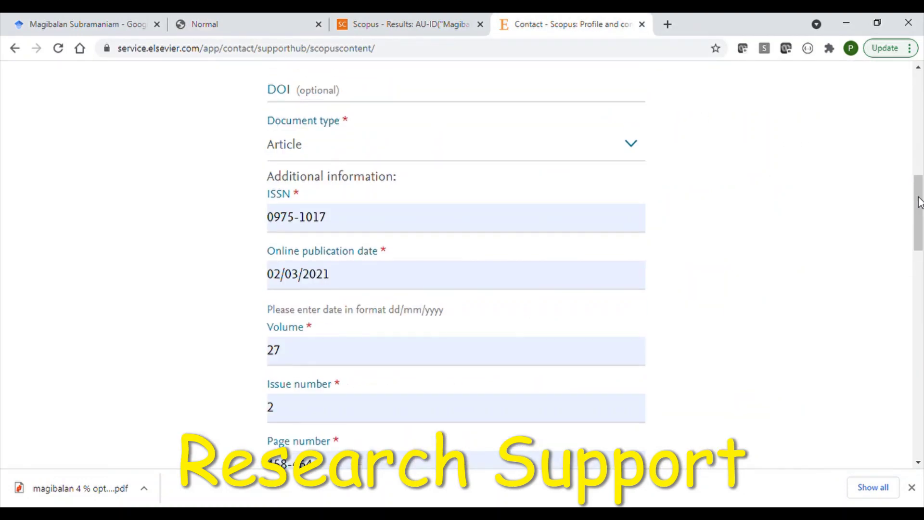
pyautogui.moveTo(922, 215); pyautogui.dragTo(922, 343)
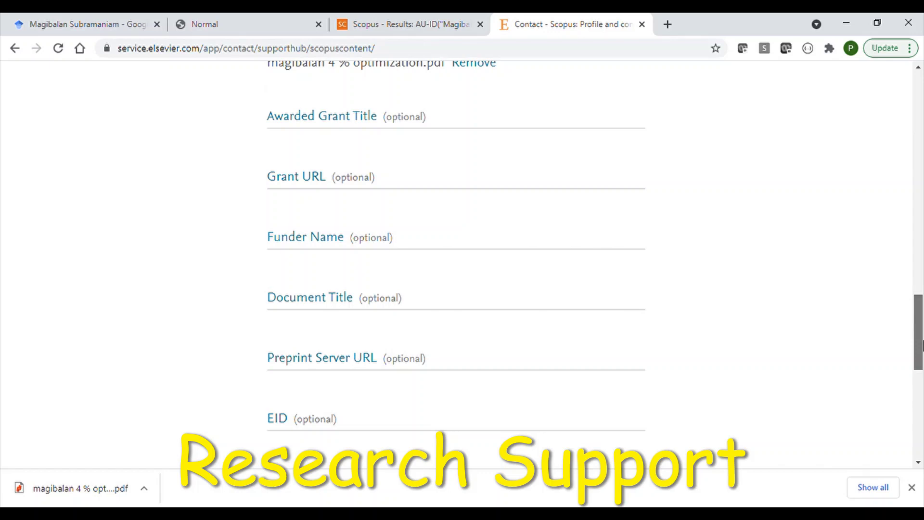
# - Choose India as the Country/region in the contact details
pyautogui.moveTo(922, 344); pyautogui.dragTo(920, 411)
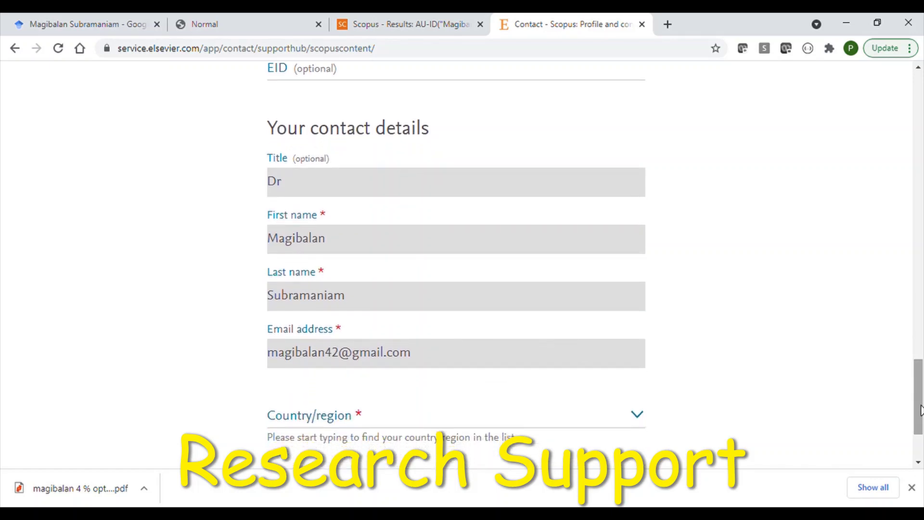
pyautogui.click(642, 422)
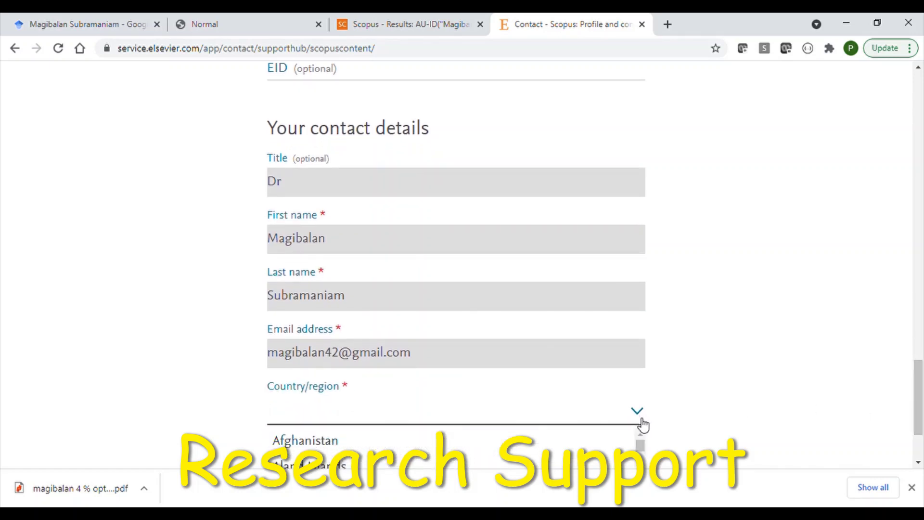
pyautogui.write('in')
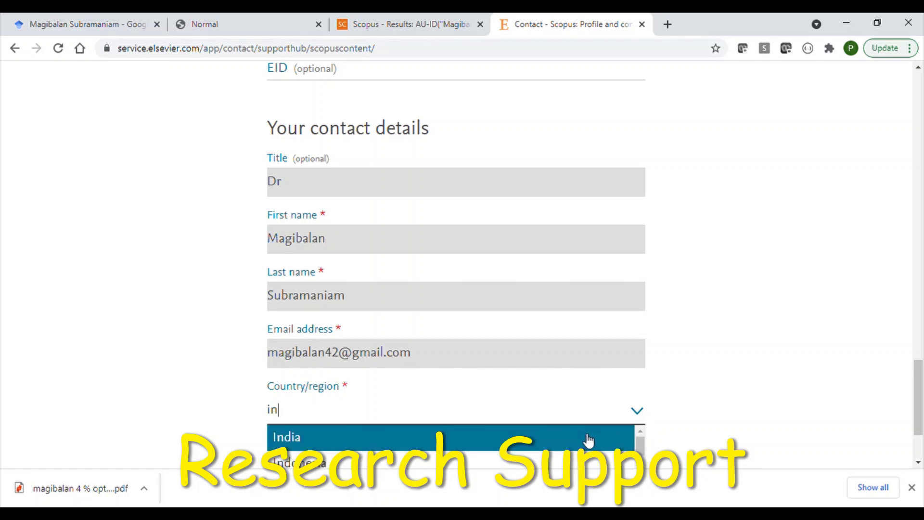
pyautogui.click(585, 438)
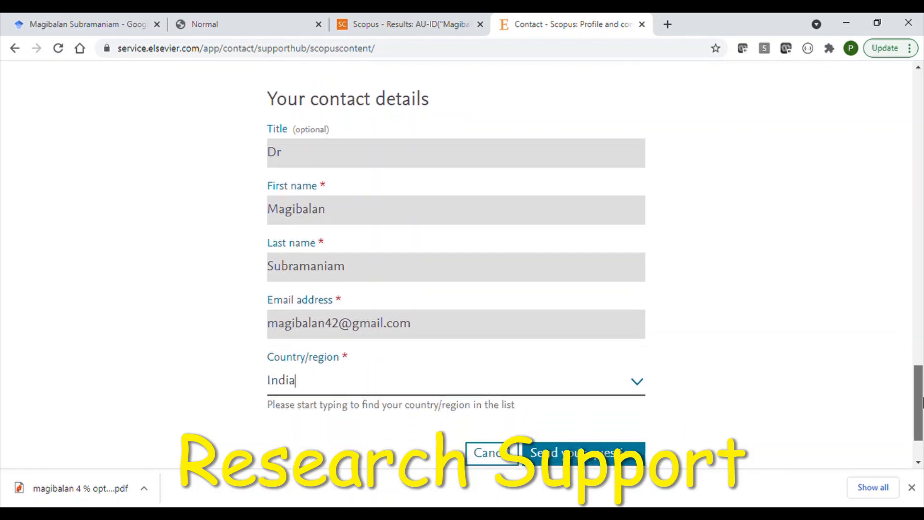
pyautogui.moveTo(921, 397); pyautogui.dragTo(920, 418)
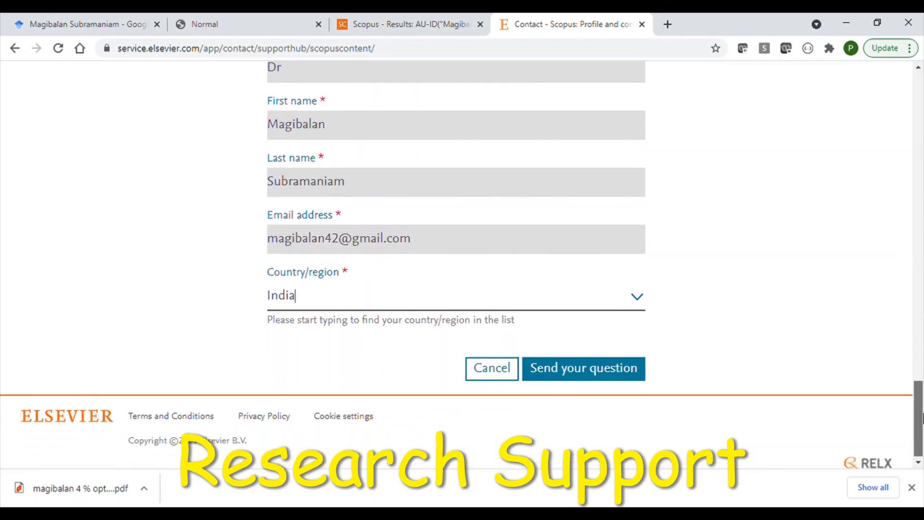
pyautogui.click(605, 377)
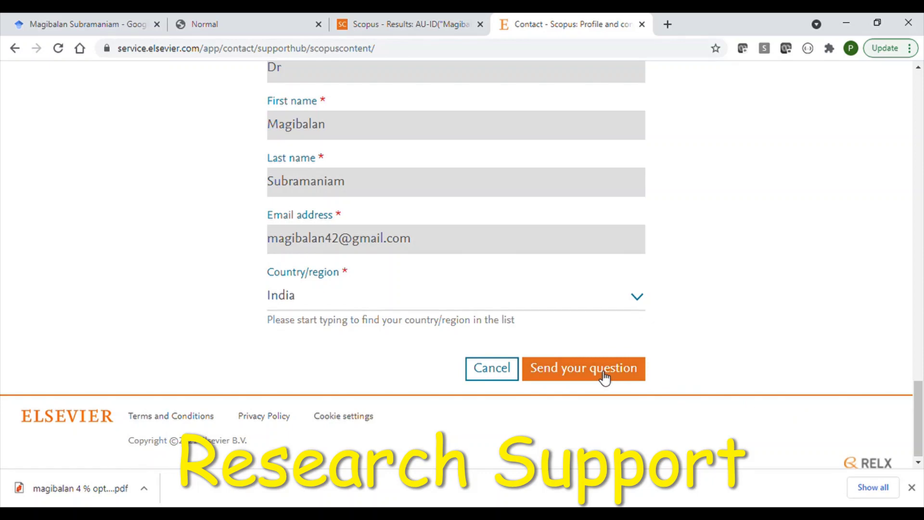
pyautogui.click(605, 378)
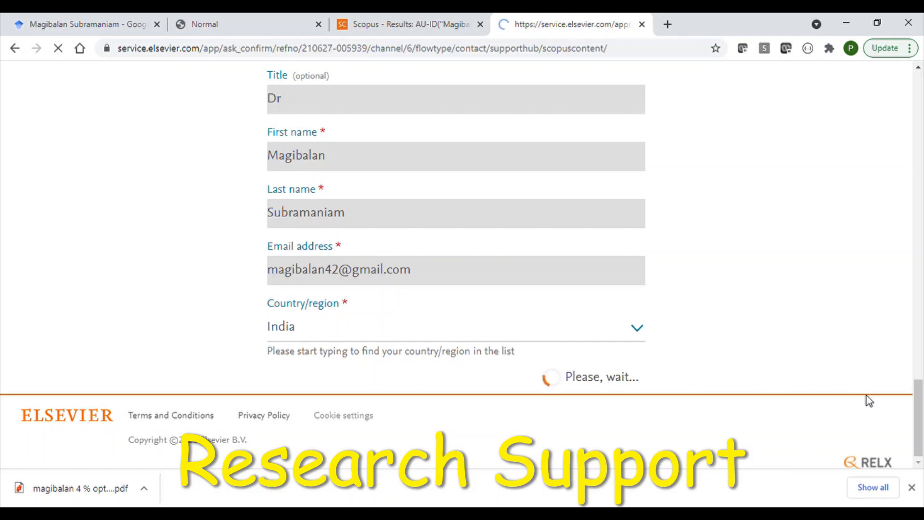
pyautogui.moveTo(922, 308); pyautogui.dragTo(922, 366)
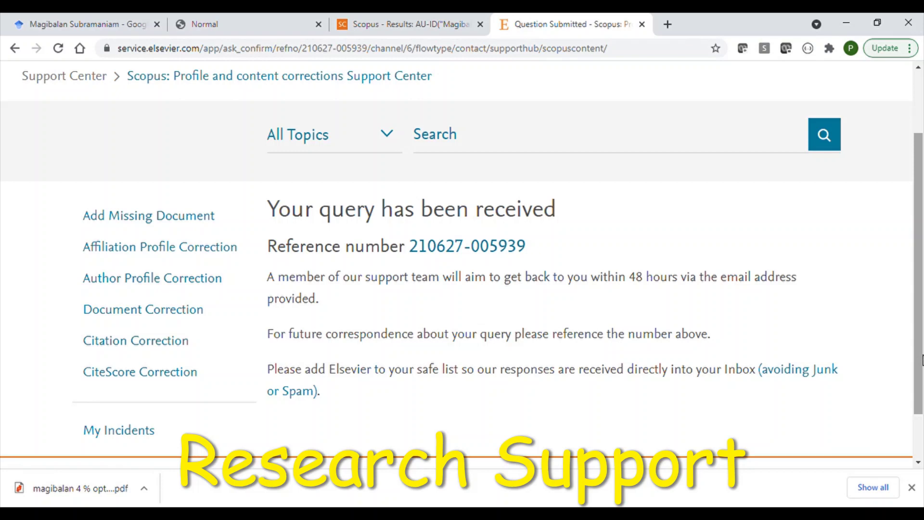
pyautogui.moveTo(920, 361); pyautogui.dragTo(920, 366)
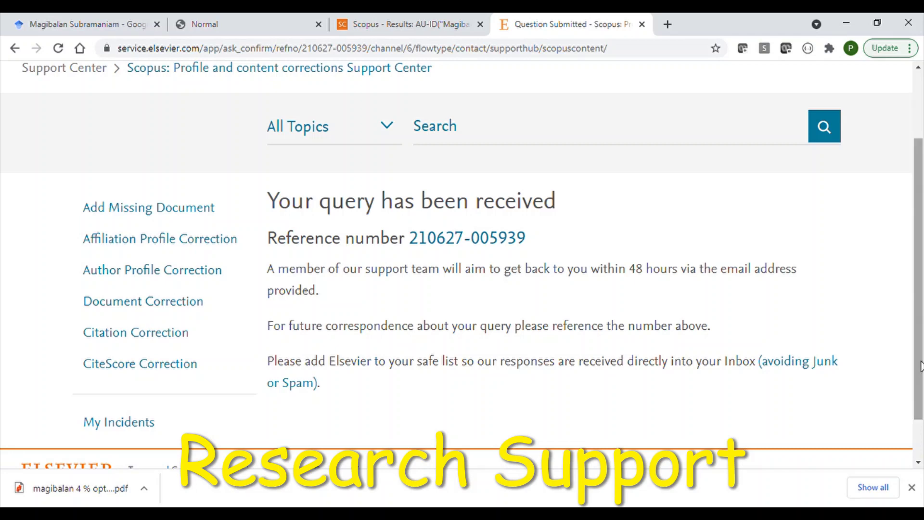